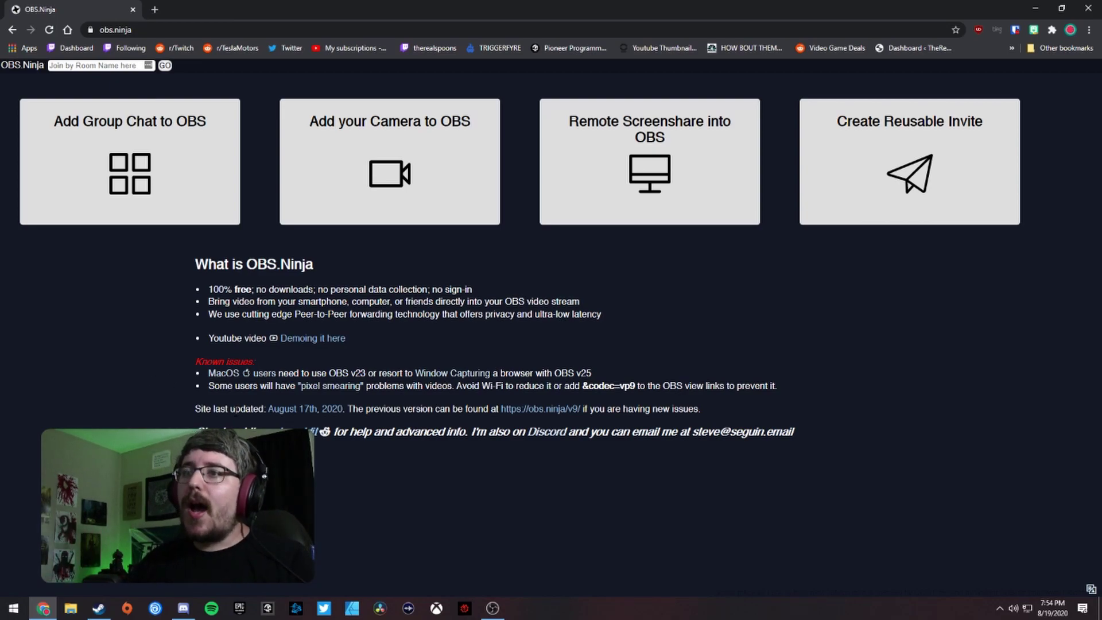
Step: Open the OBSNinja subreddit from the OBS.Ninja page and bring up the guide post "Created a 'Dock' for OBS"
drag(347, 9, 751, 10)
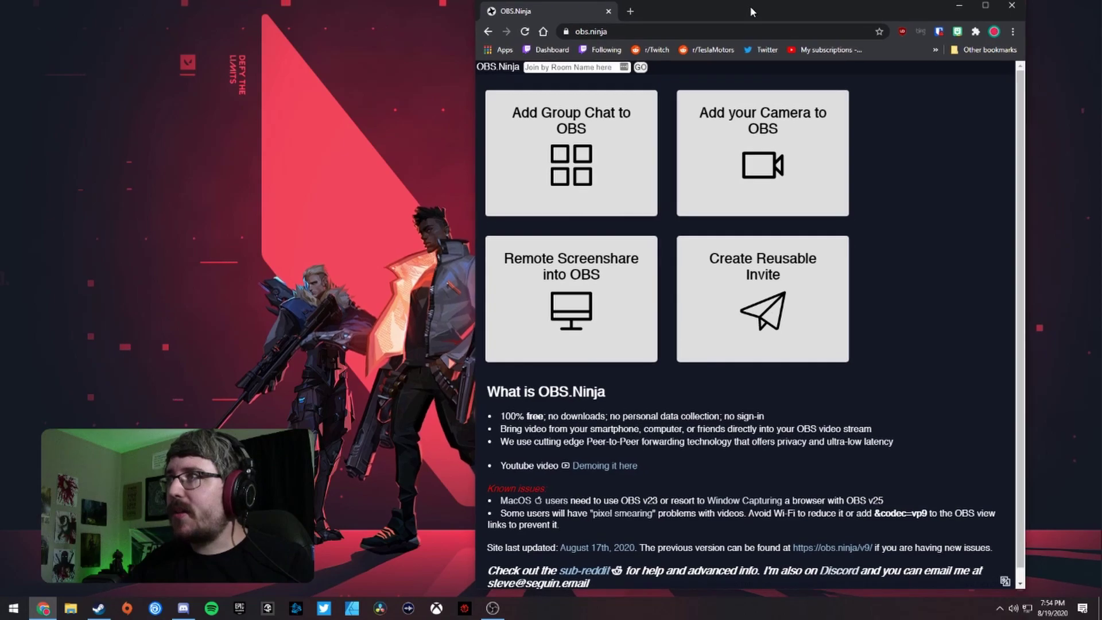
scroll(746, 321, down, 1)
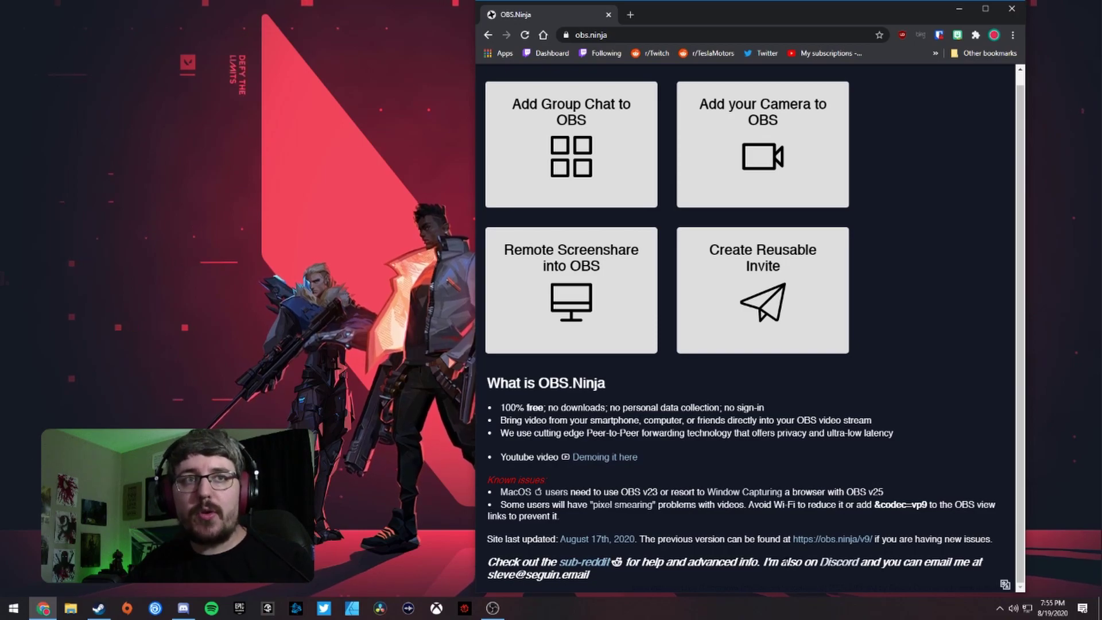
click(591, 563)
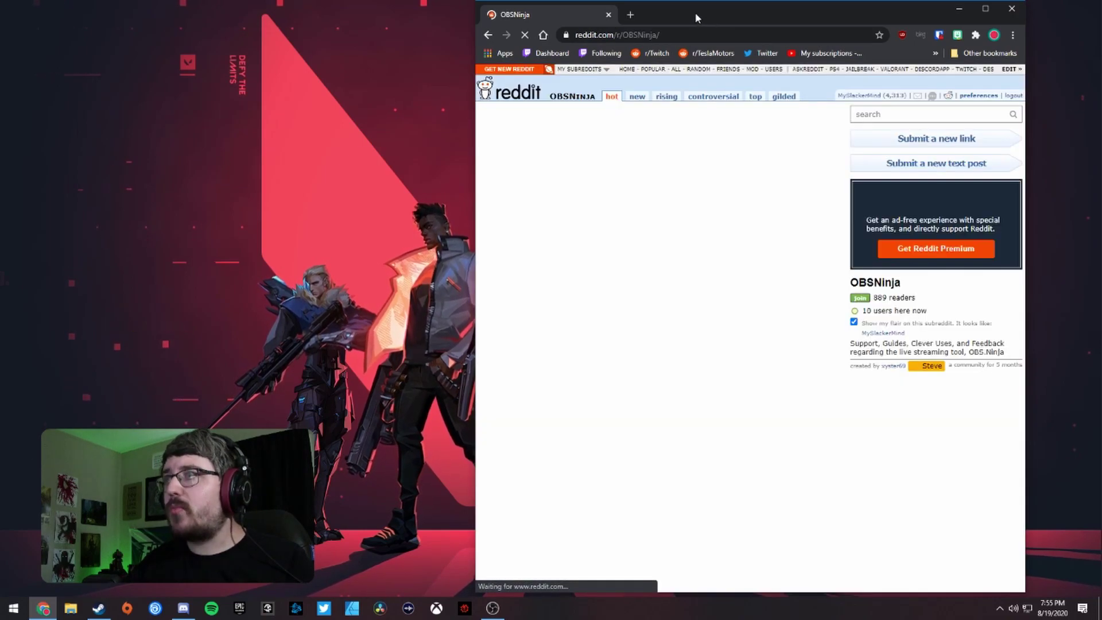
double_click(695, 12)
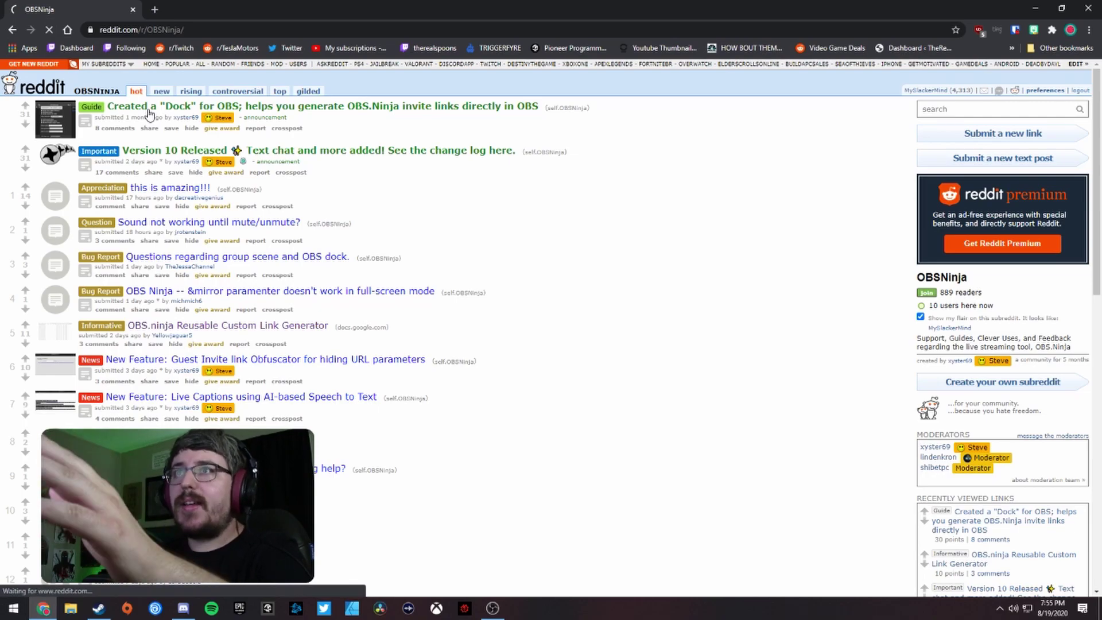
click(148, 109)
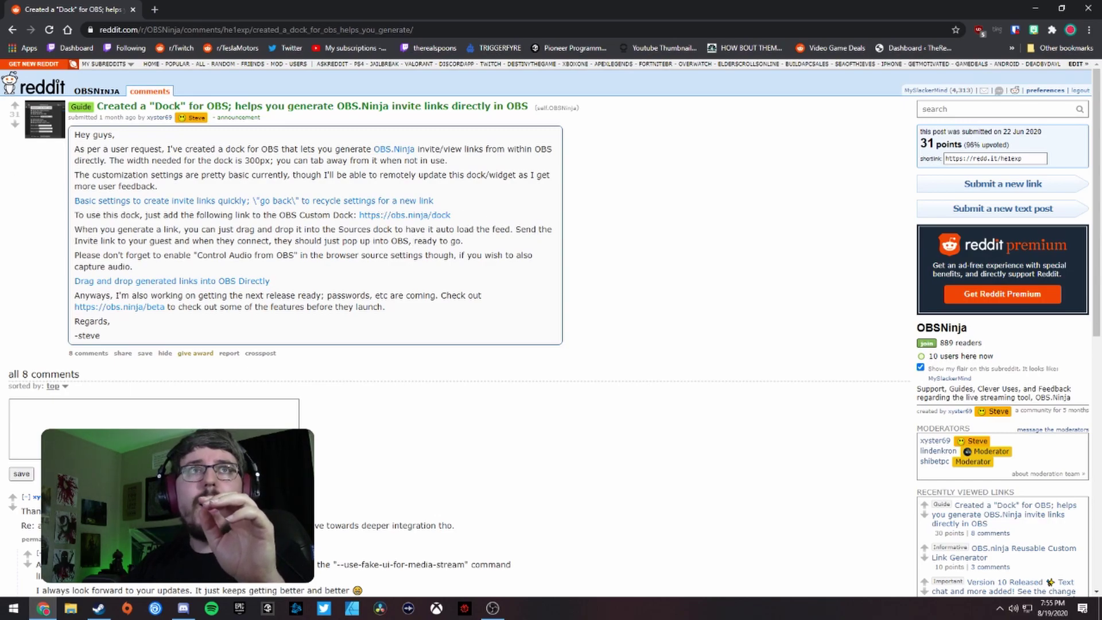
key(alt+Tab)
drag(356, 98, 908, 17)
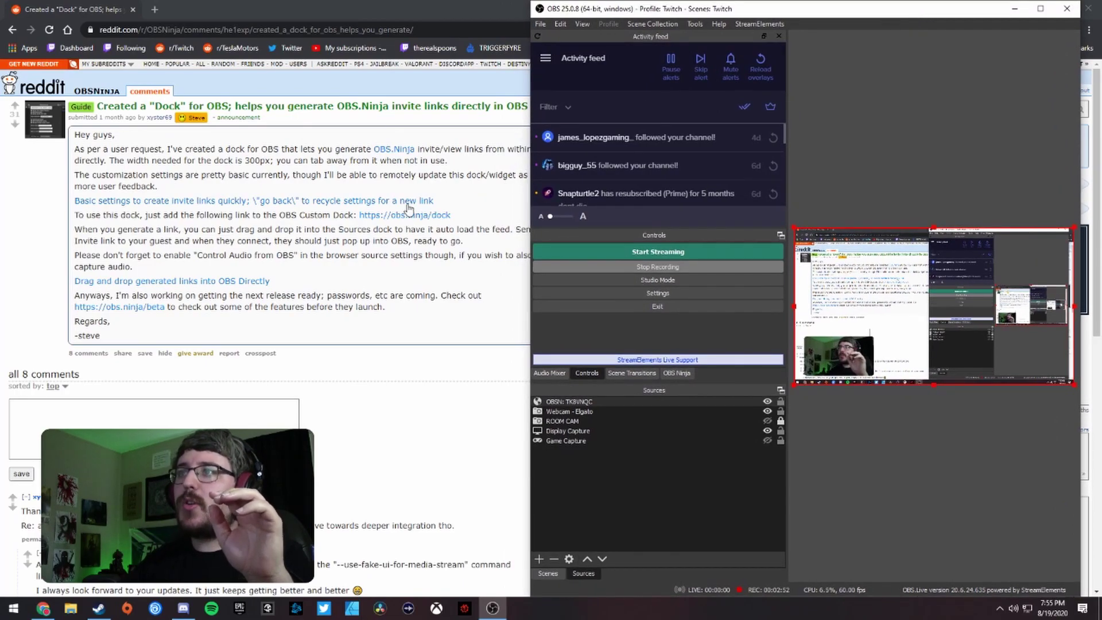
click(586, 25)
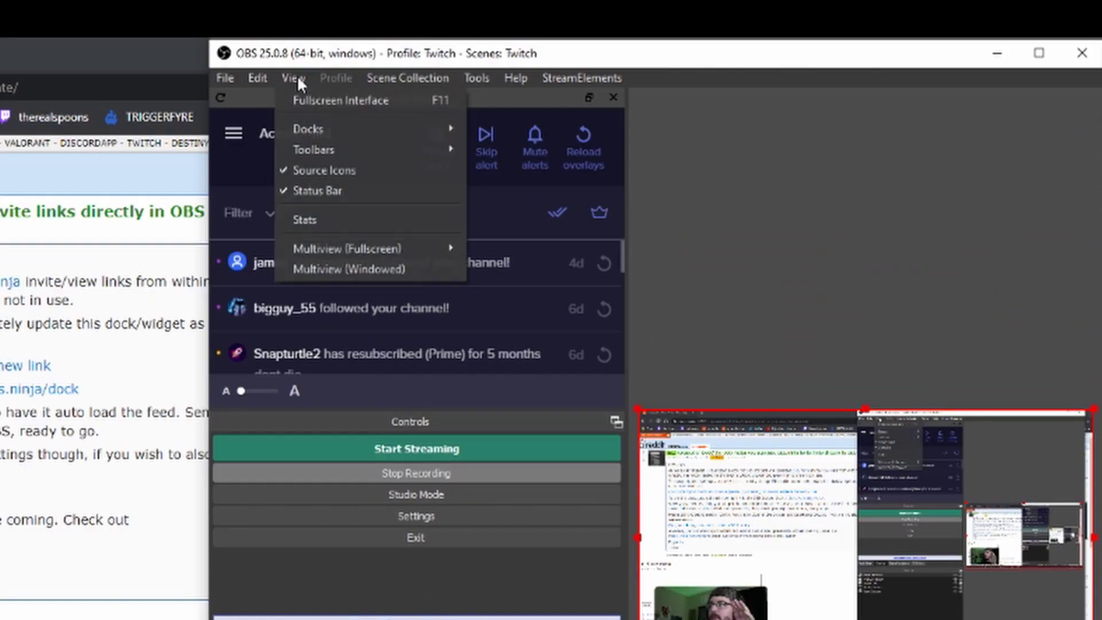
mouse_move(597, 54)
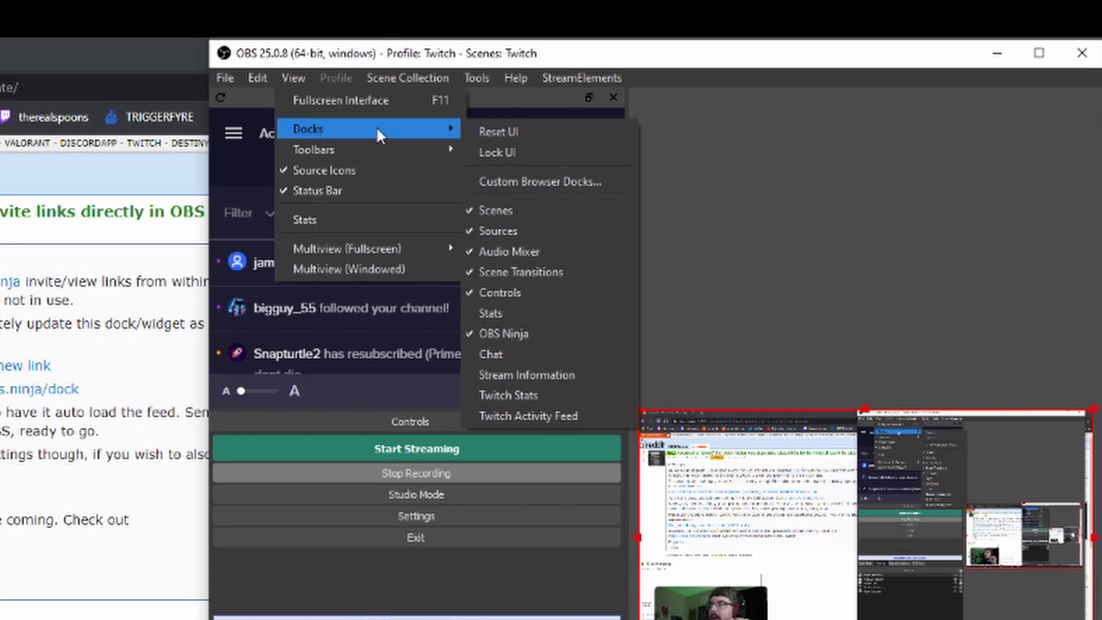
click(564, 182)
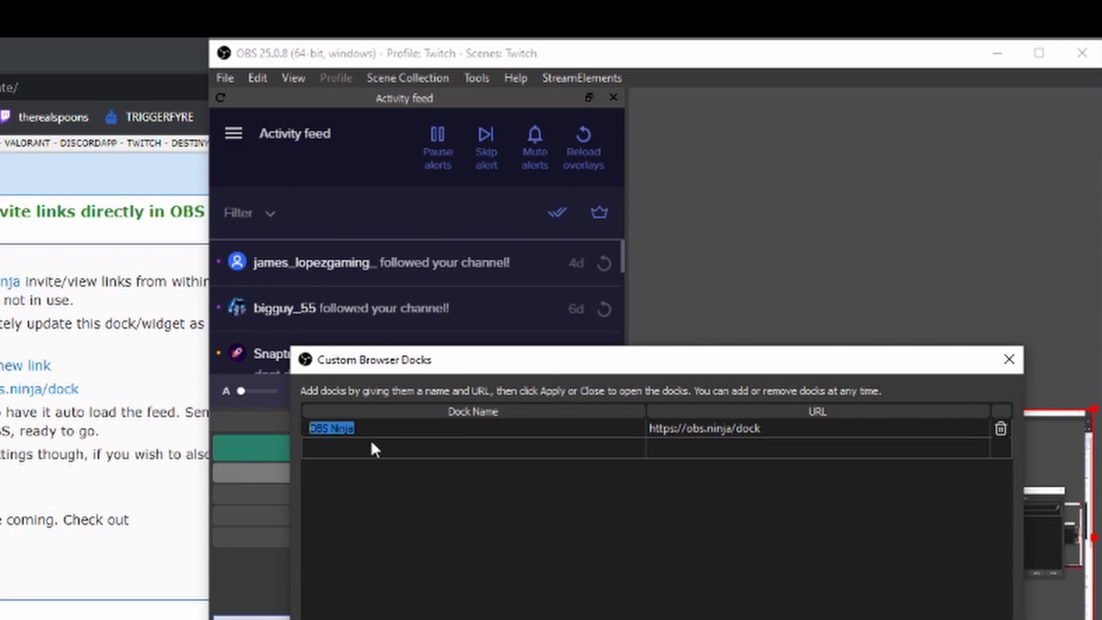
click(391, 431)
double_click(681, 436)
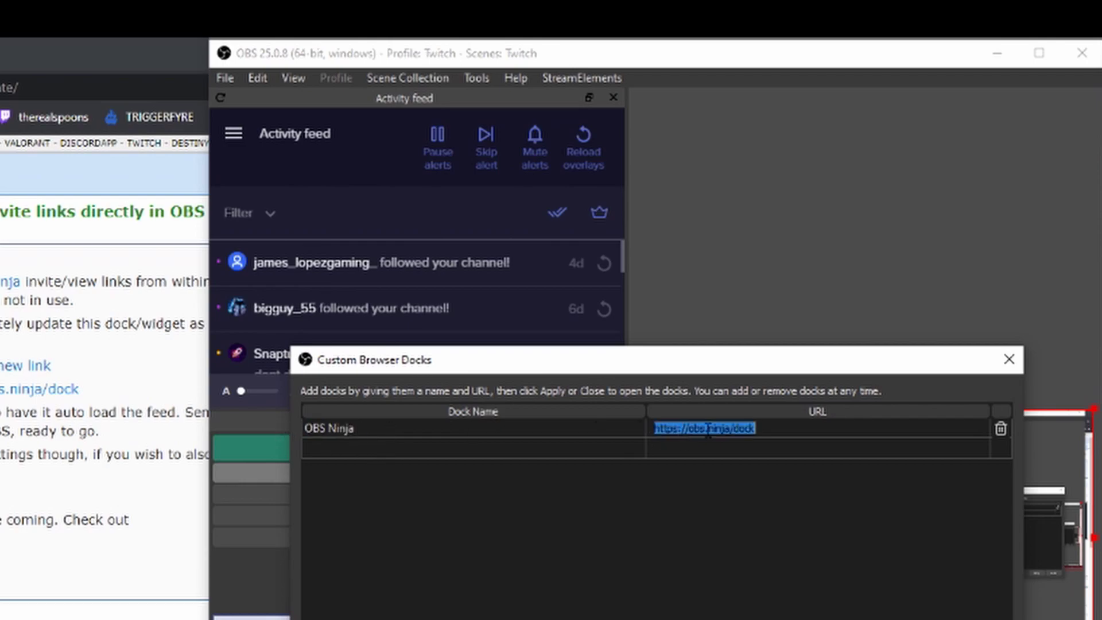
click(788, 431)
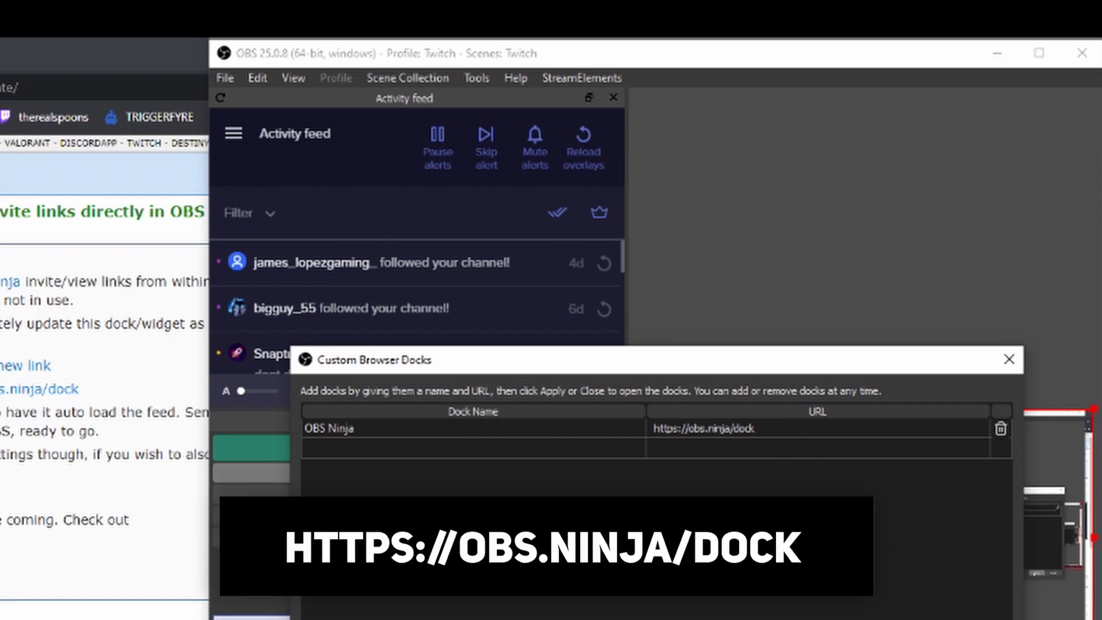
key(Return)
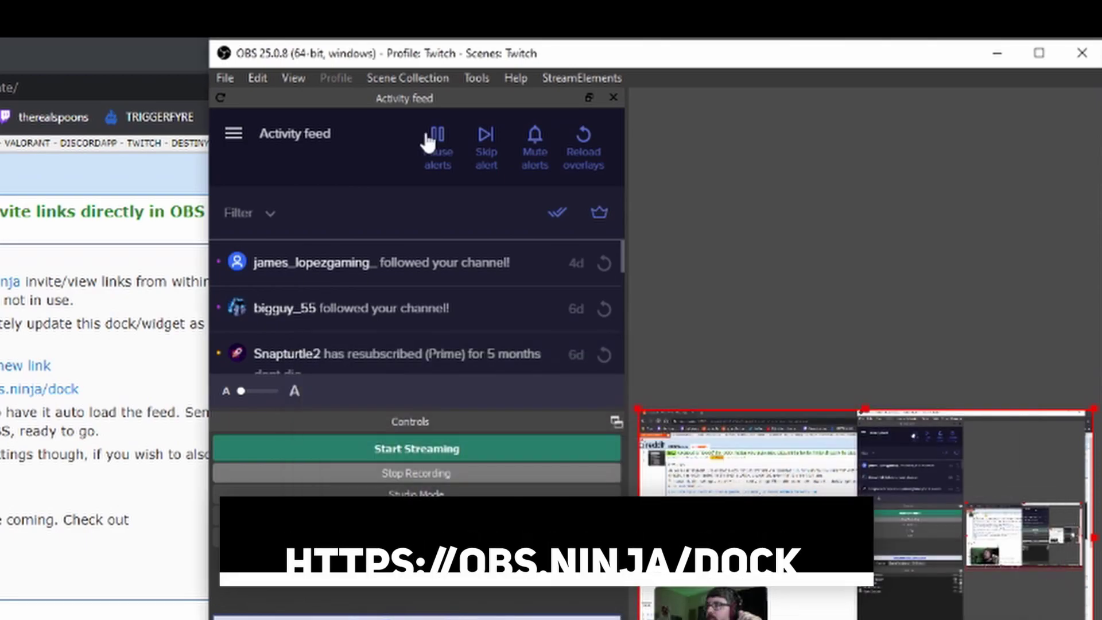
Step: Generate an invite link in the OBS Ninja dock and add its OBS browser source link to the scene as a source
click(291, 72)
mouse_move(318, 123)
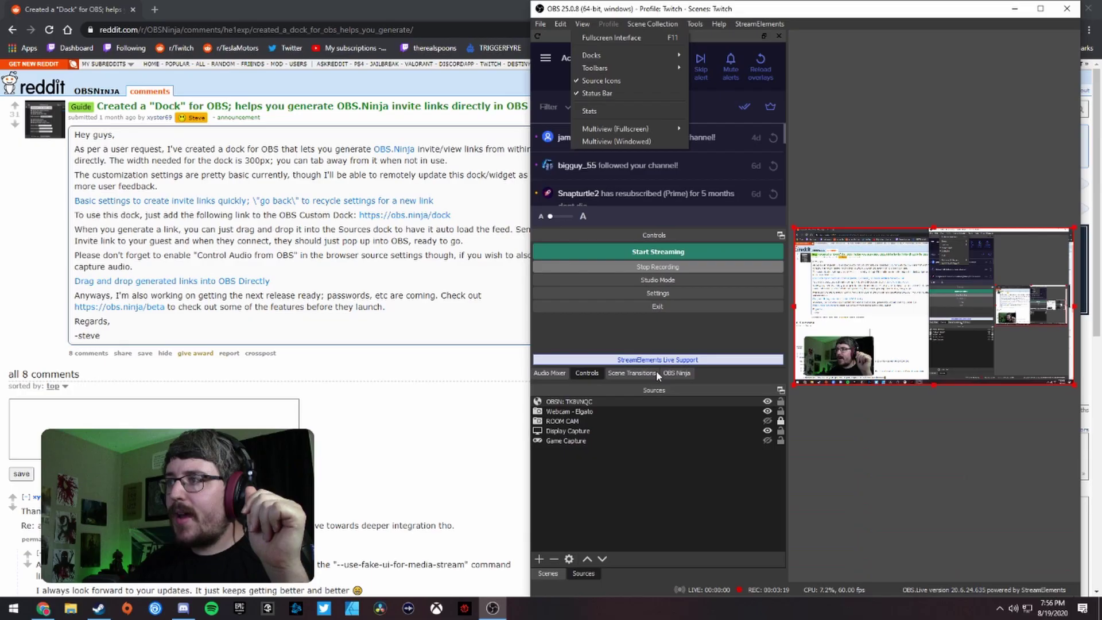
click(687, 392)
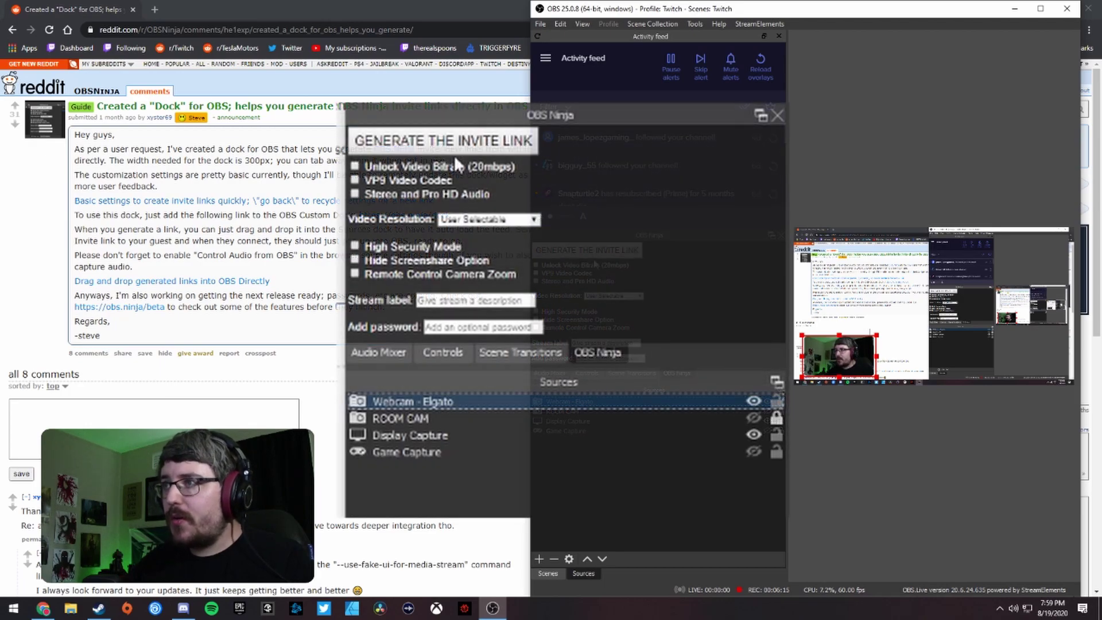
click(442, 143)
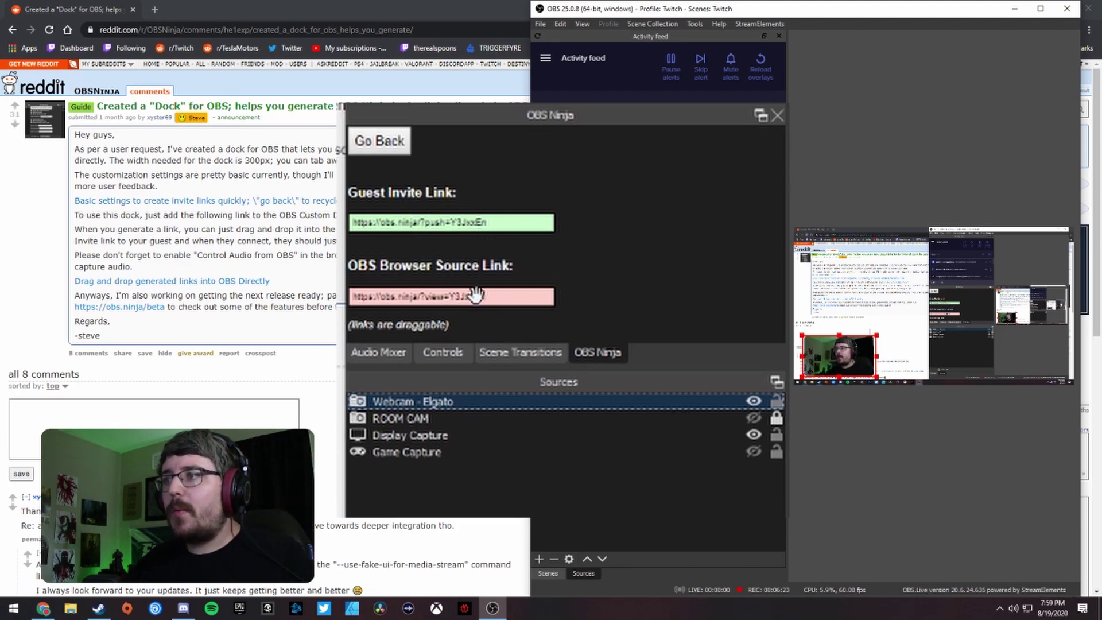
drag(431, 297, 861, 356)
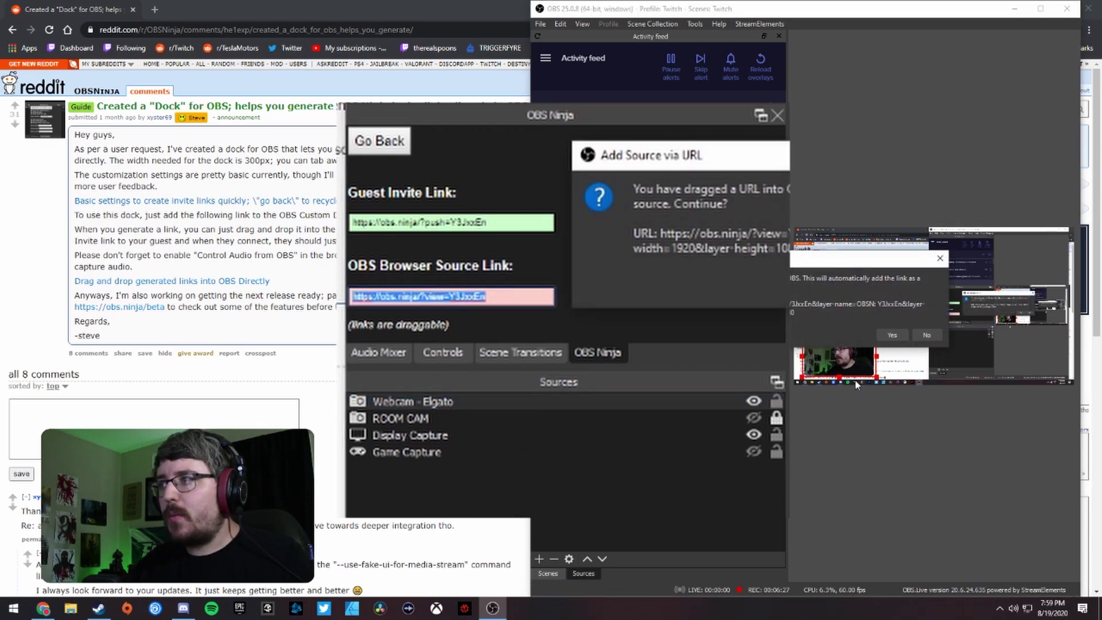
click(888, 340)
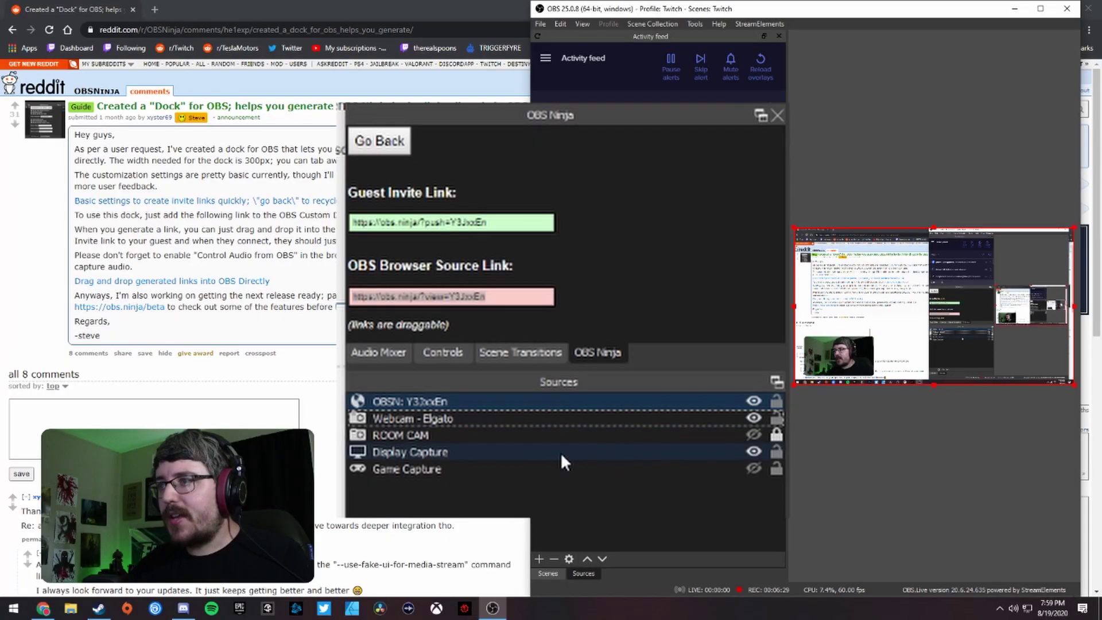
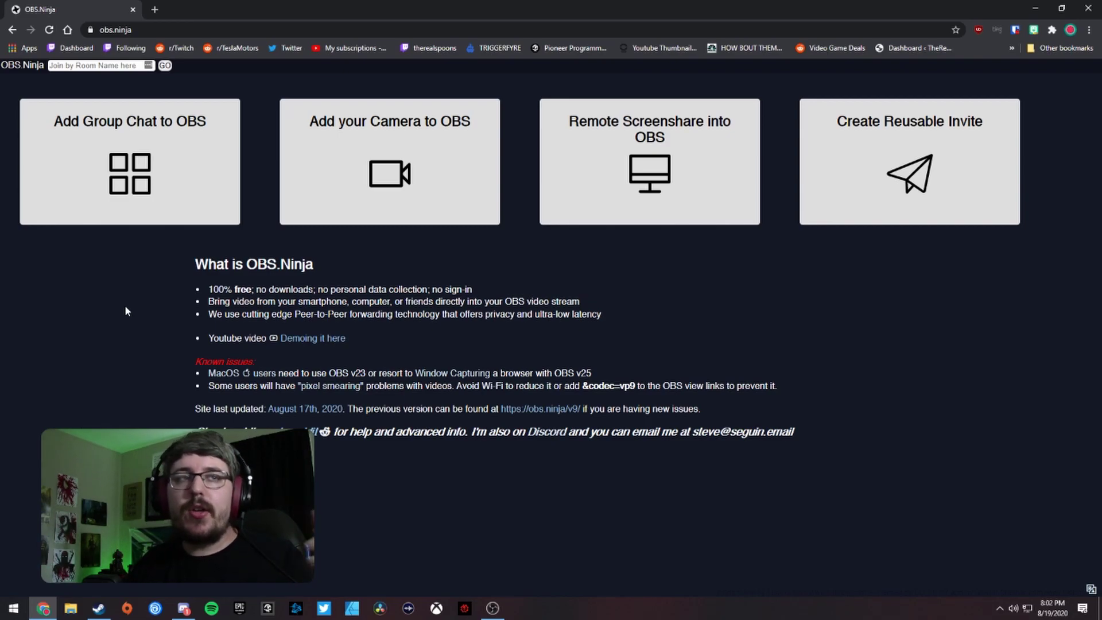
Step: Create a group chat room named Podcast on OBS.Ninja and select the group scene's browser source link in its control center
click(131, 159)
click(524, 141)
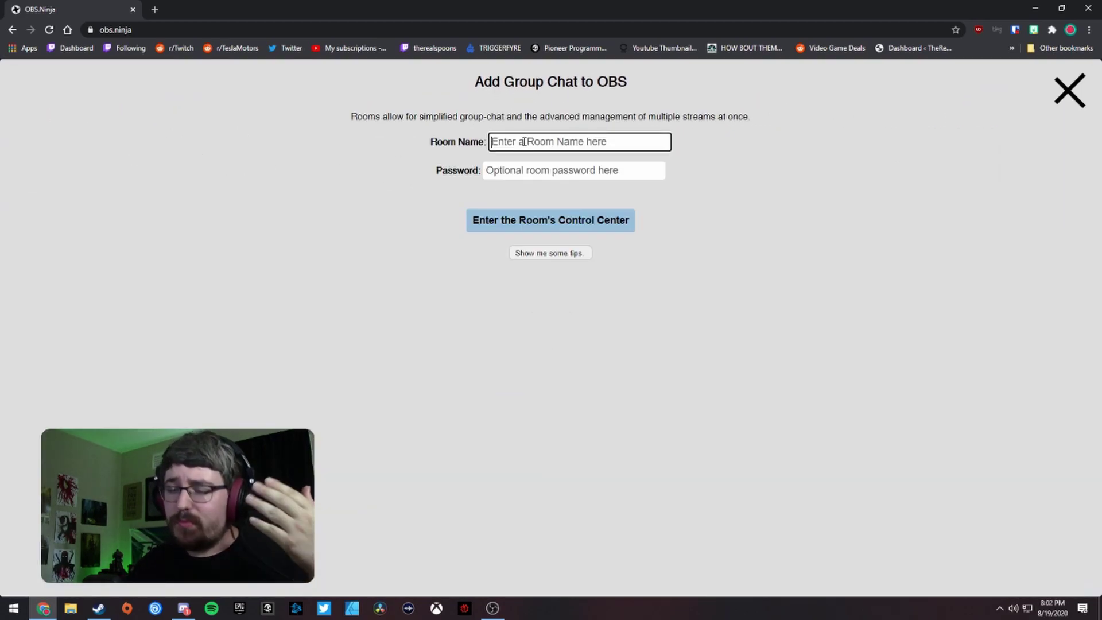
text(Podcast)
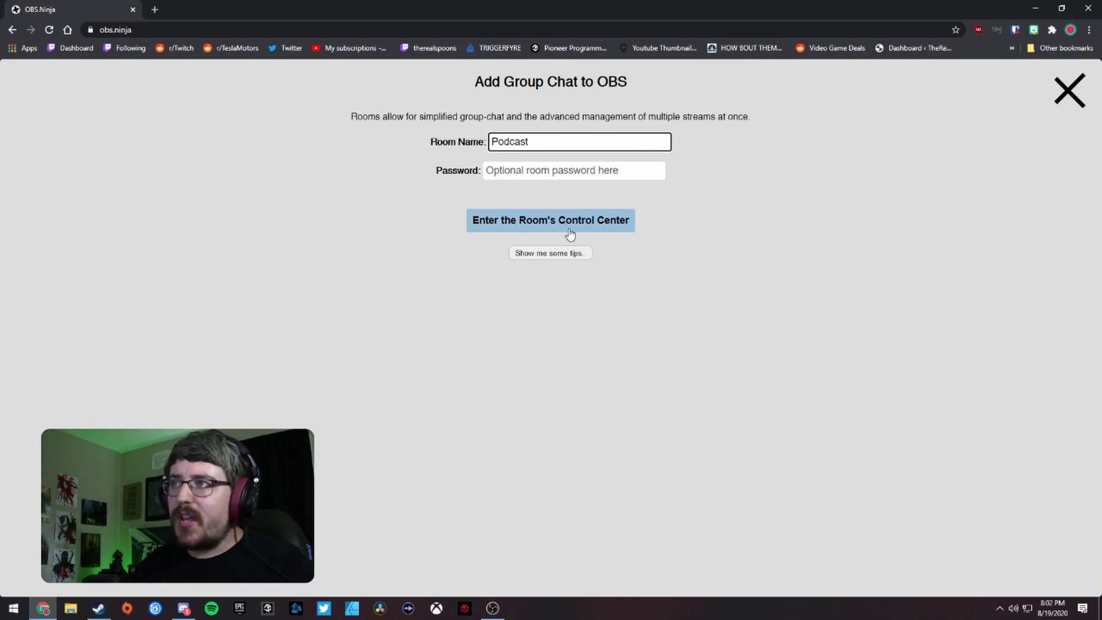
click(540, 224)
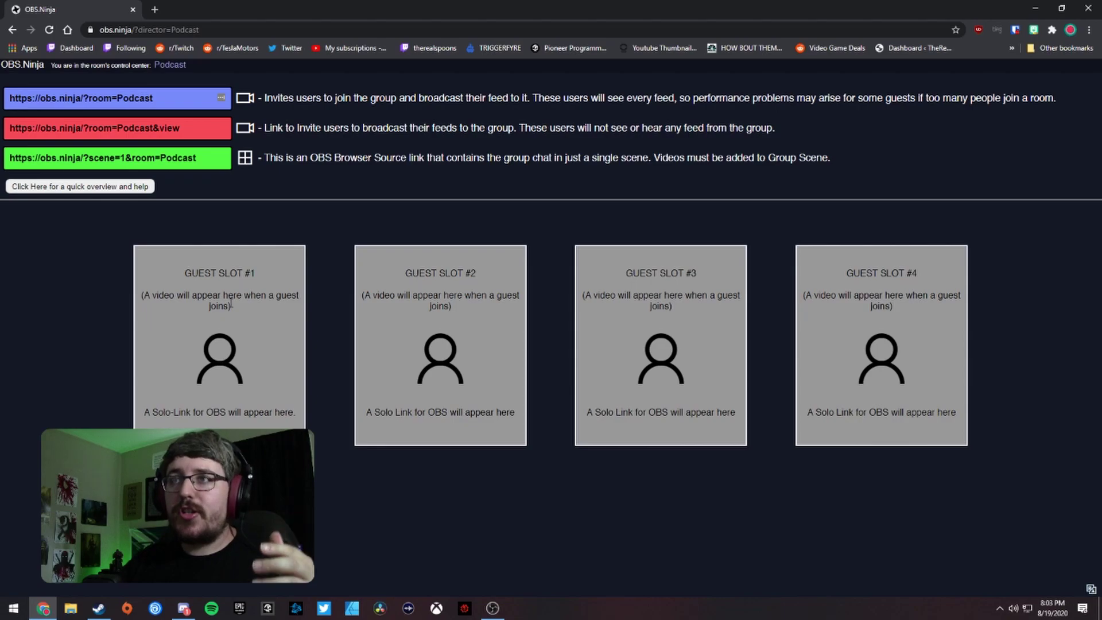
click(200, 158)
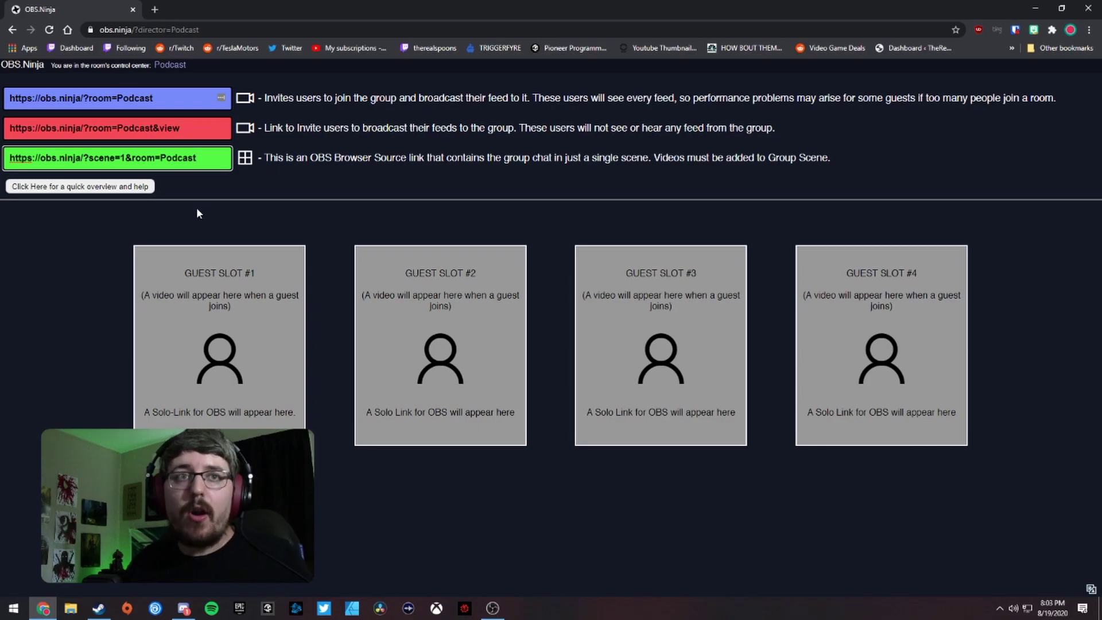
Step: Return to the OBS.Ninja home page and try to add the camera to OBS
key(alt+Left)
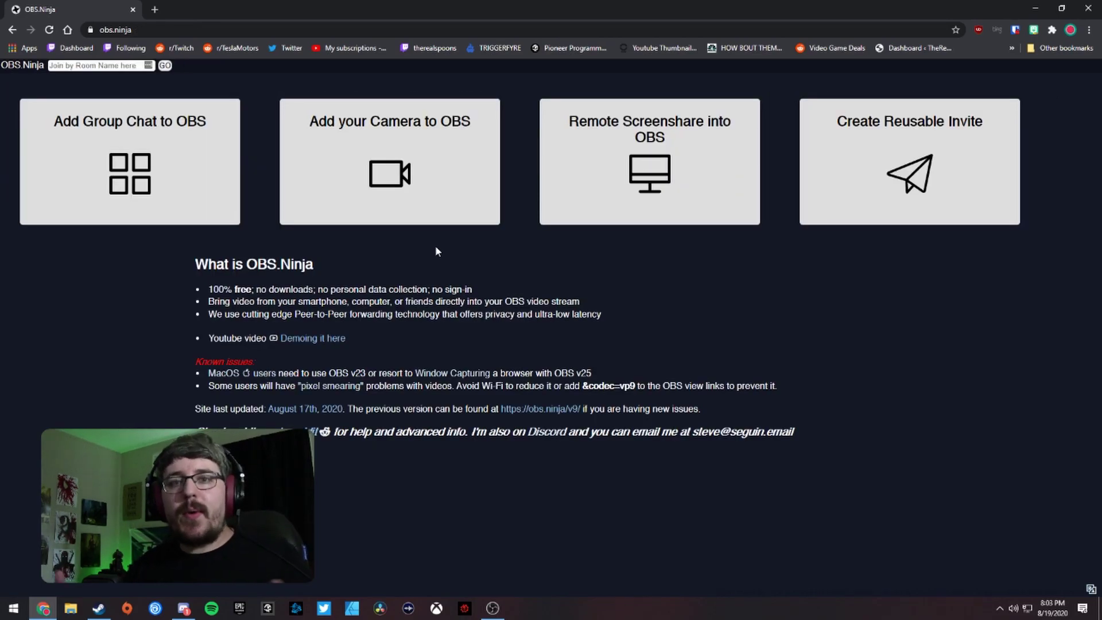
click(396, 168)
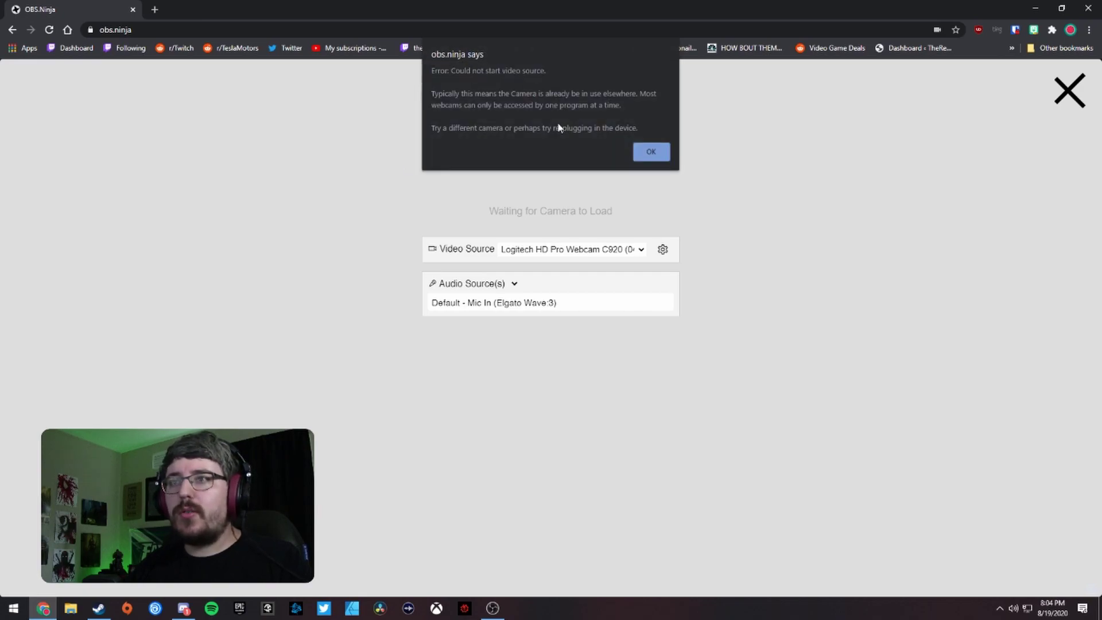
click(655, 153)
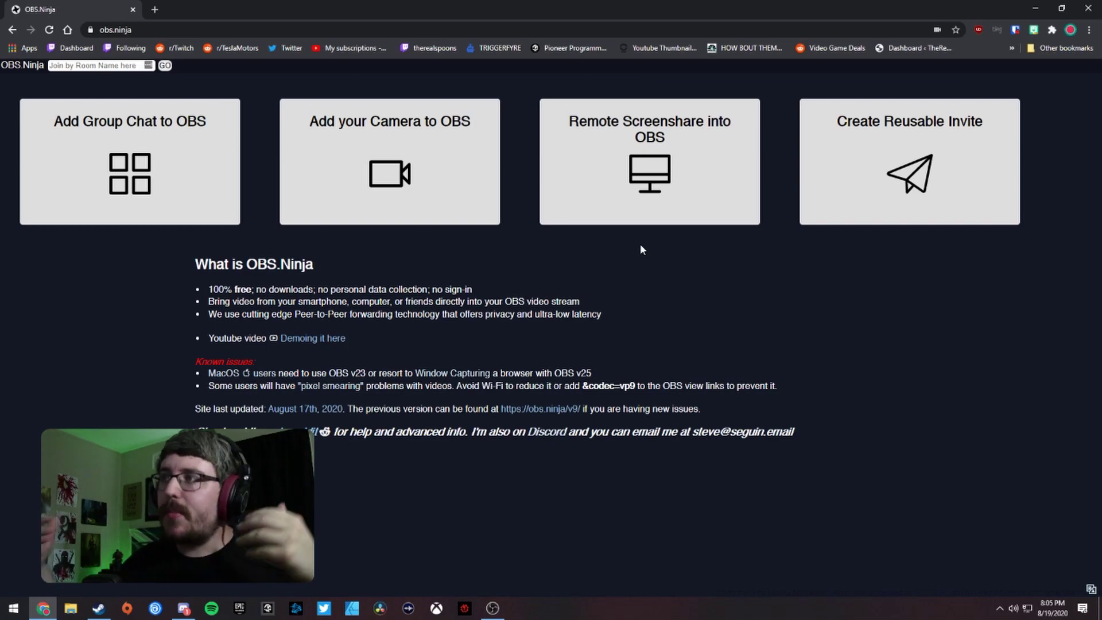
Step: Share Screen 2 without audio through Remote Screenshare, and copy its browser source link for use in OBS
click(646, 207)
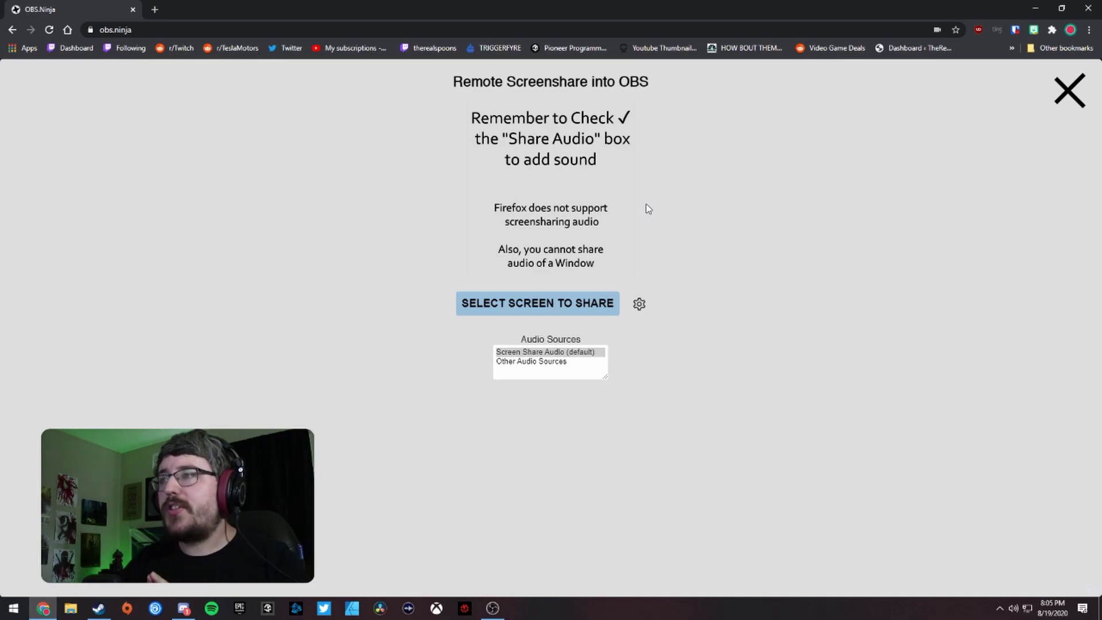
click(551, 306)
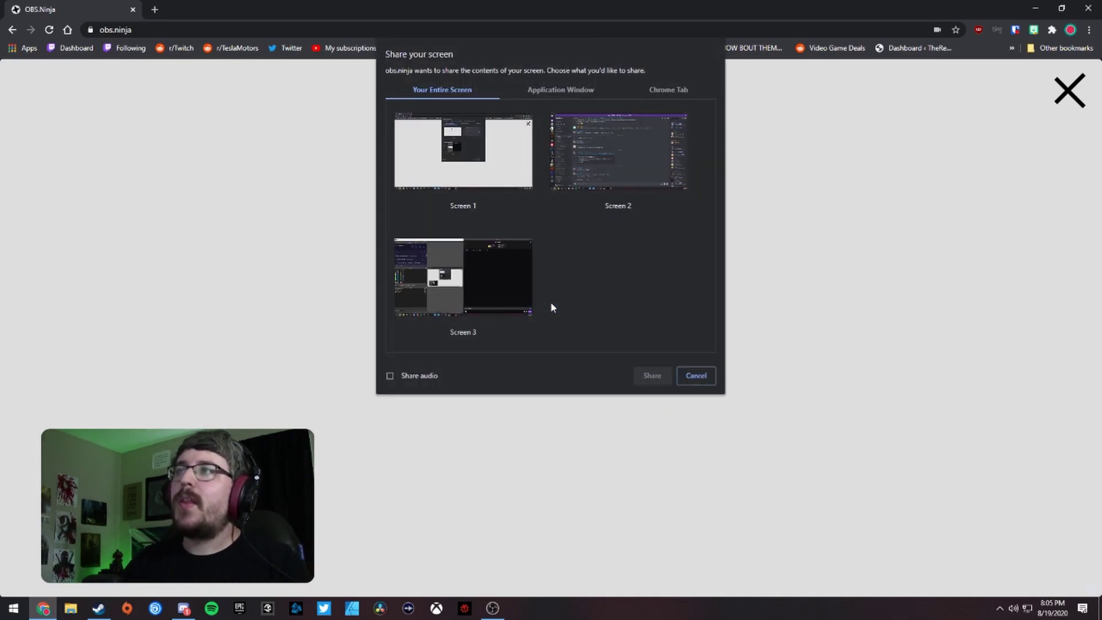
click(619, 175)
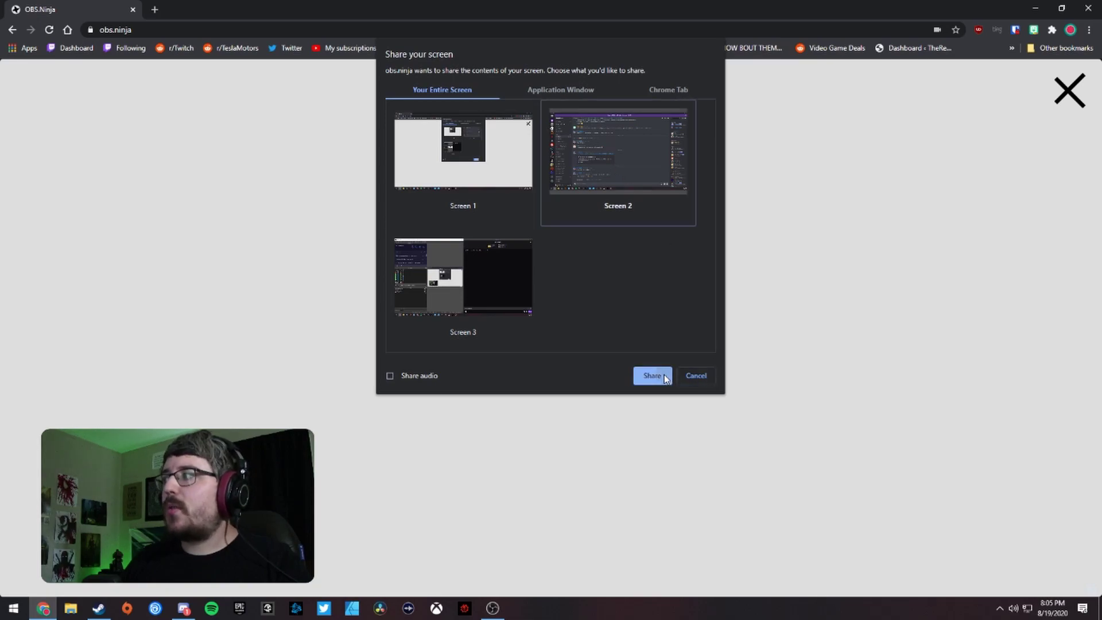
click(666, 376)
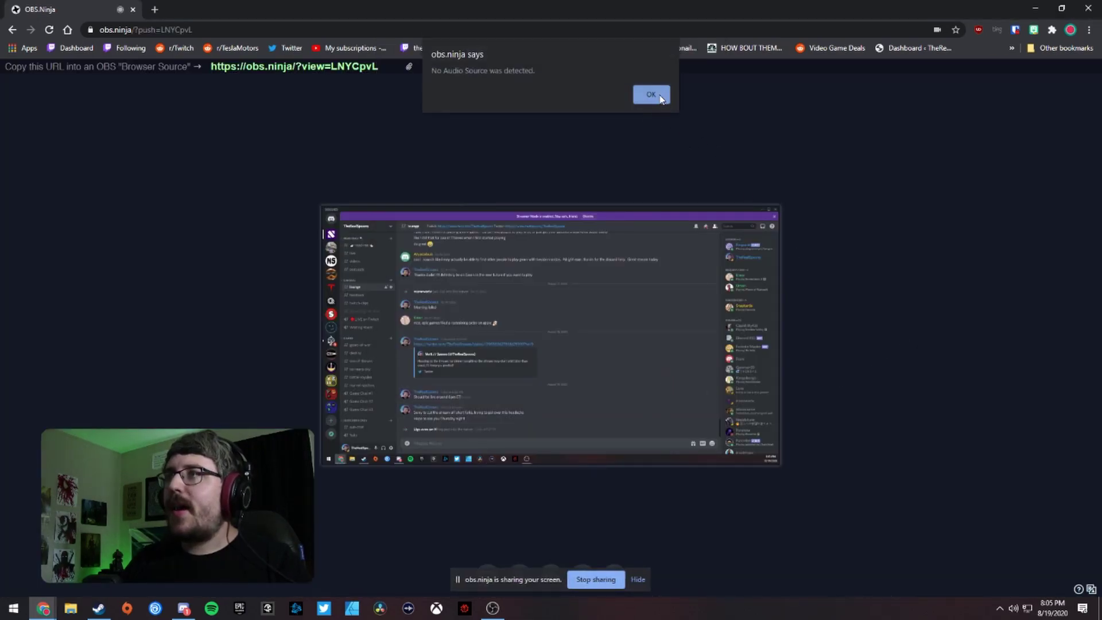
click(654, 95)
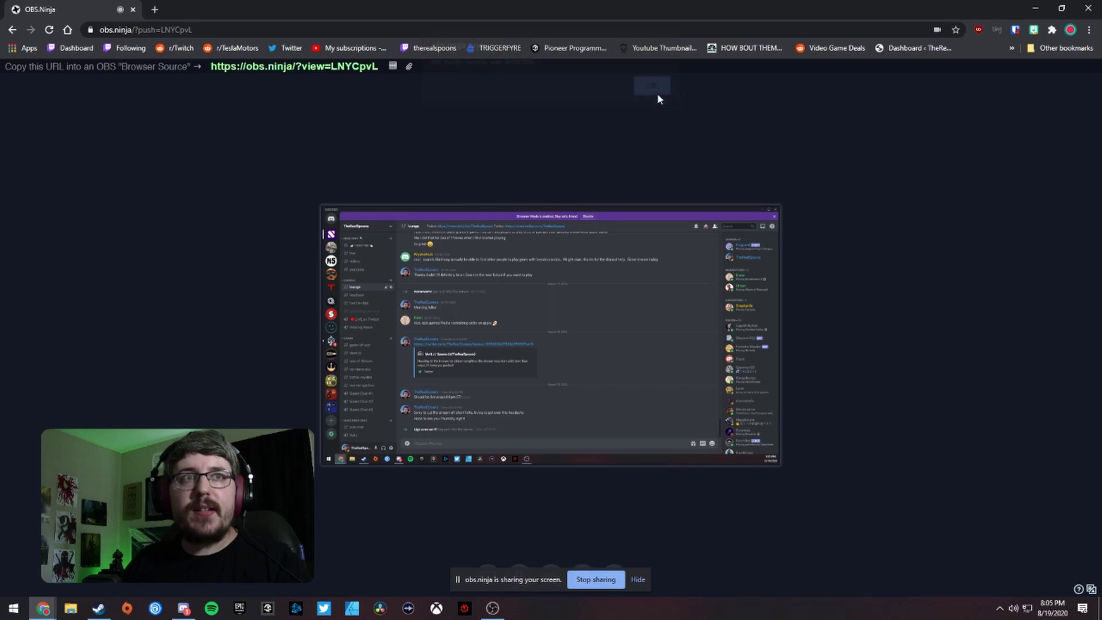
click(409, 69)
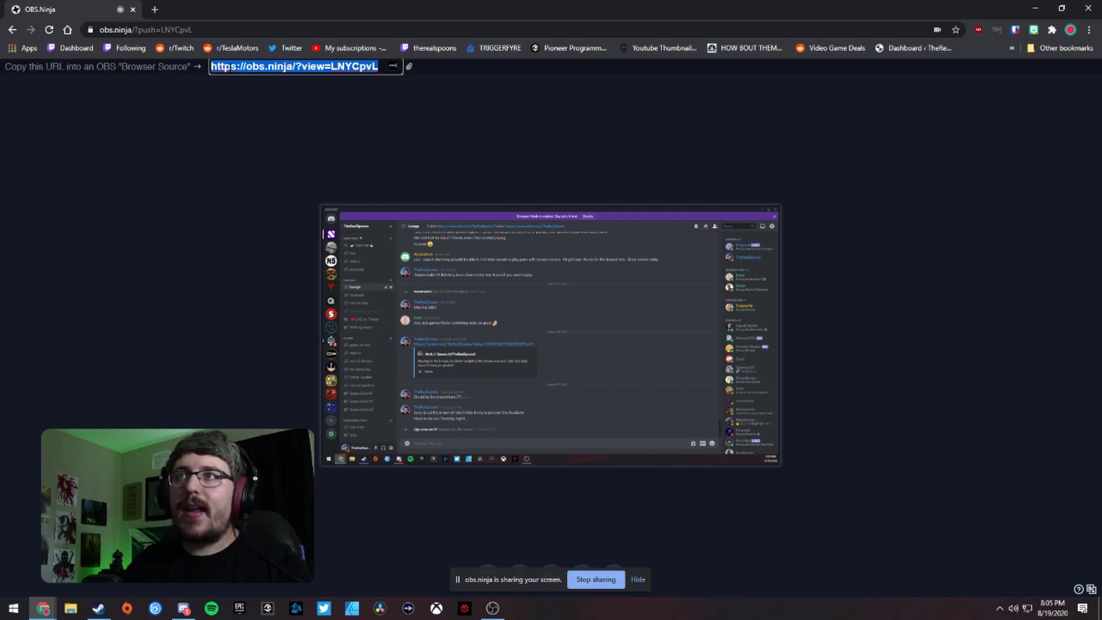
click(492, 608)
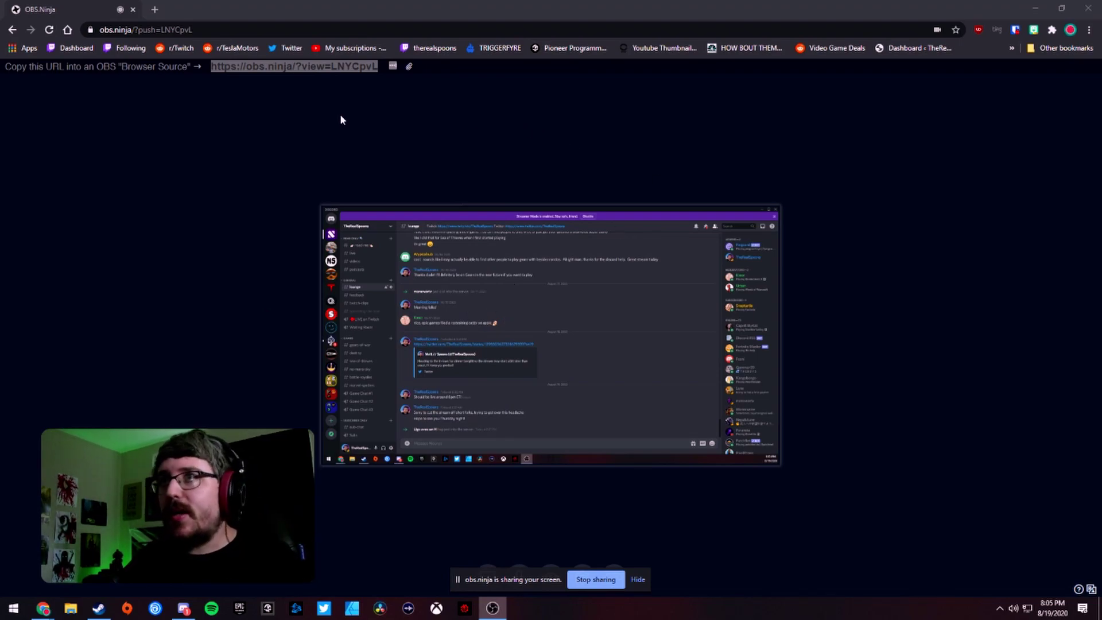
Step: Leave the screenshare page and open the Create Reusable Invite form on OBS.Ninja
click(12, 31)
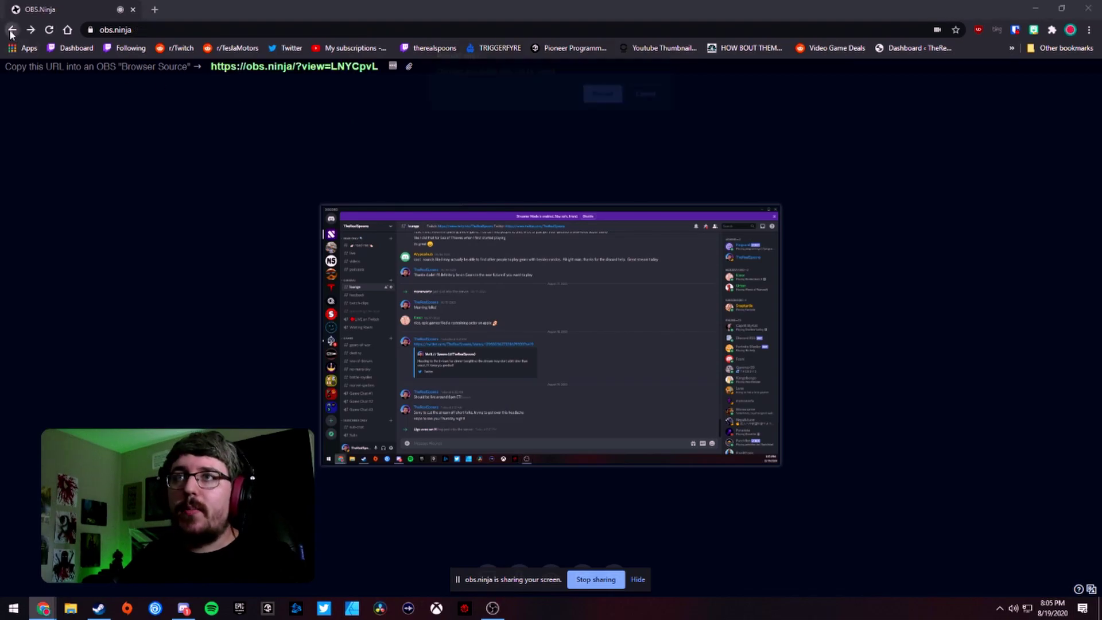
click(604, 94)
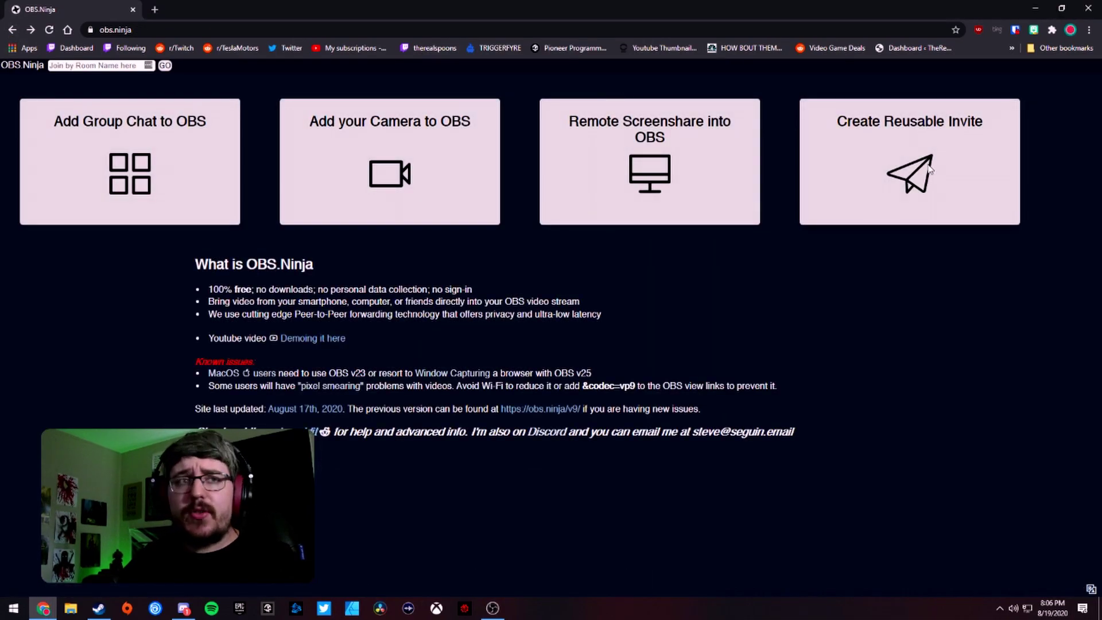
click(891, 181)
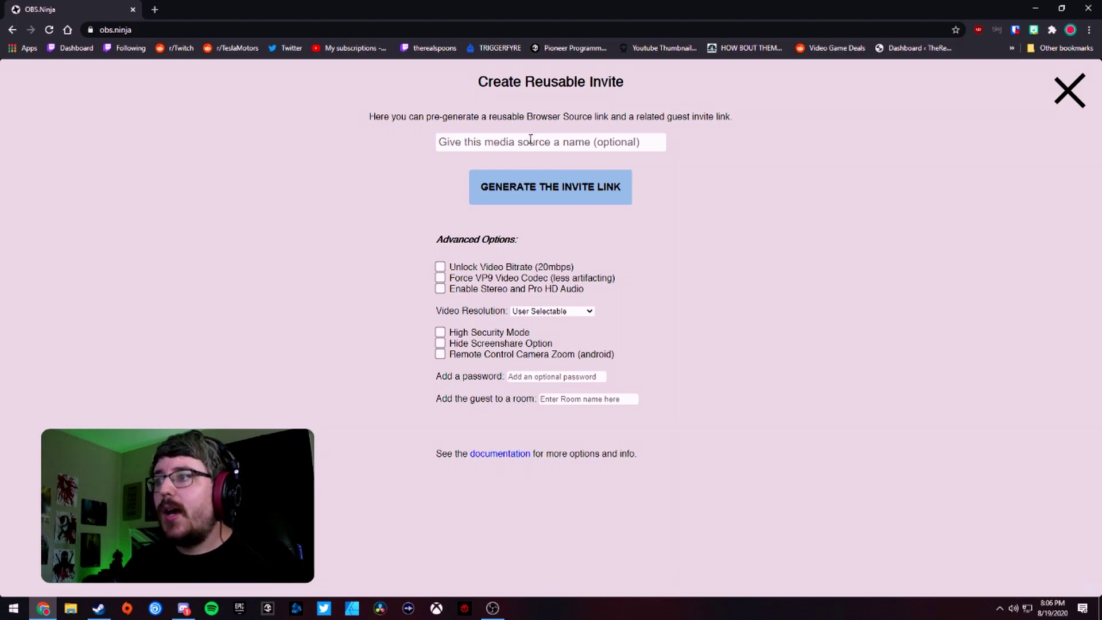
Step: Open the invite form's documentation and examine the general URL parameters on the Advanced Settings wiki page, including &obsoff and &privacy
click(500, 457)
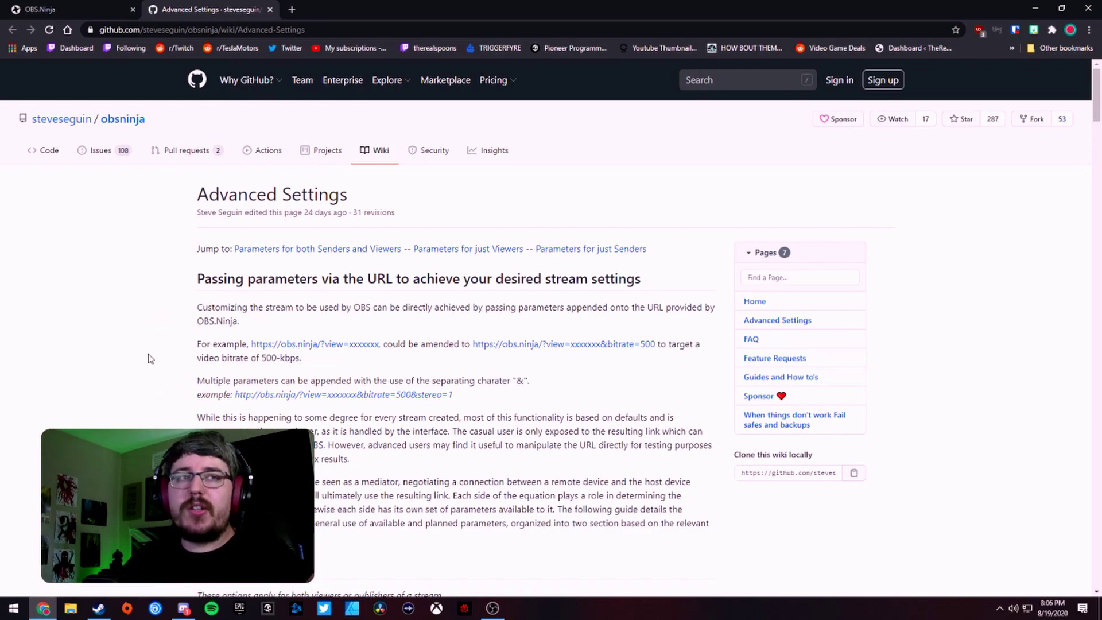
scroll(152, 395, down, 20)
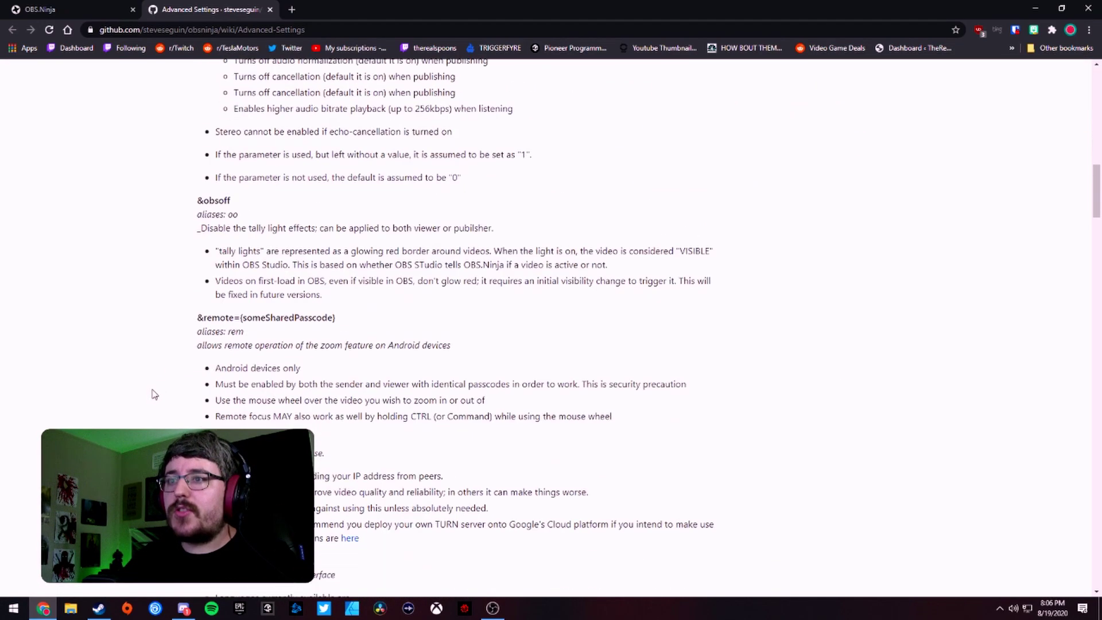
double_click(218, 373)
click(198, 373)
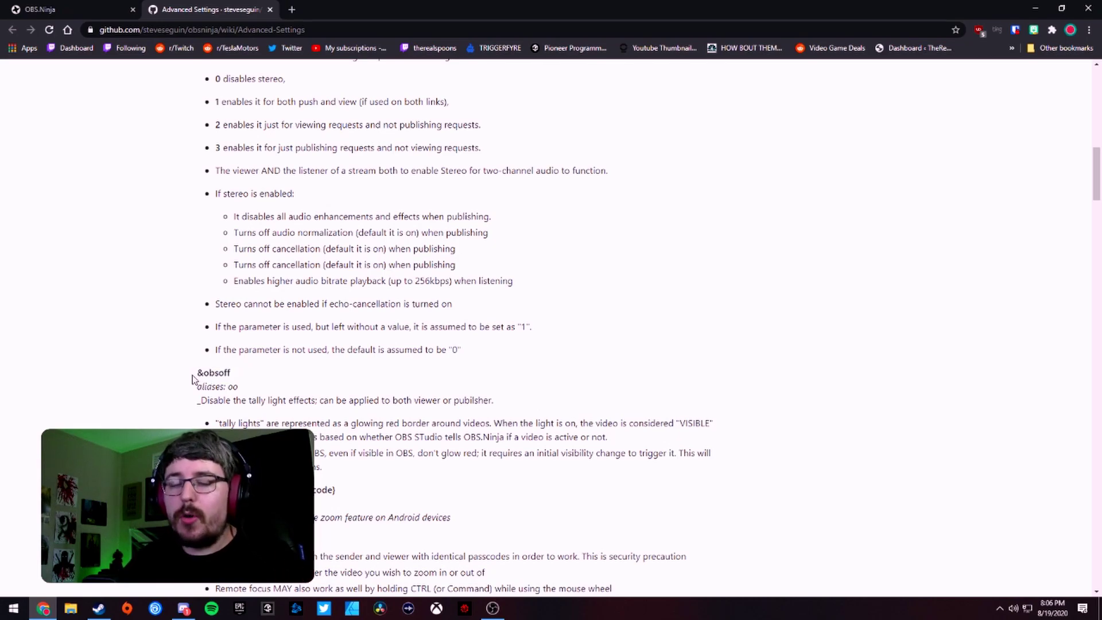
scroll(196, 379, down, 4)
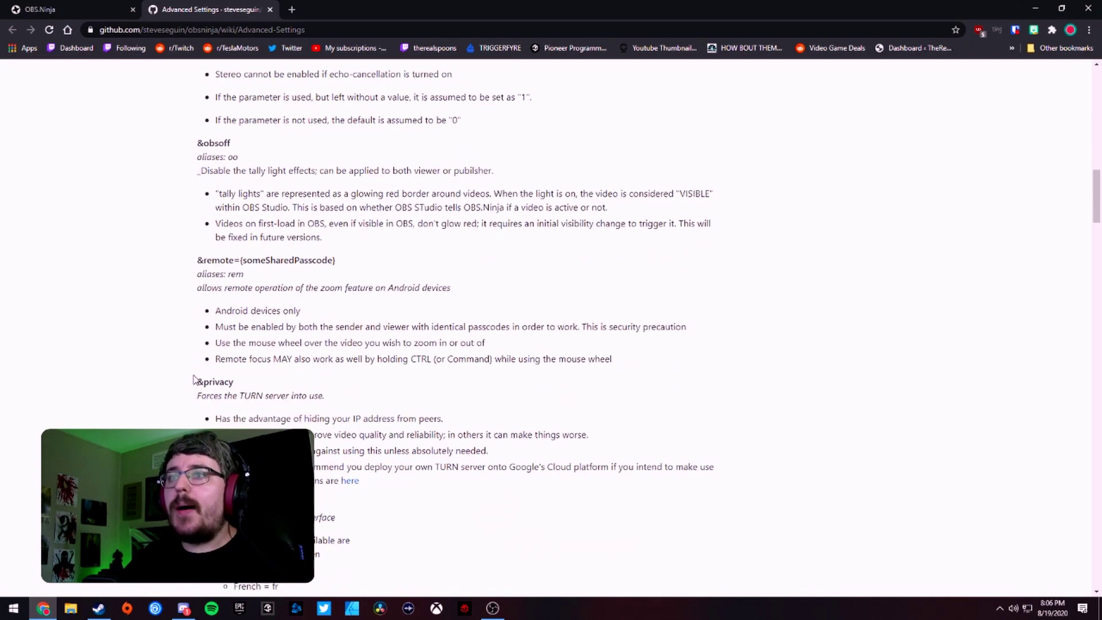
drag(233, 382, 204, 383)
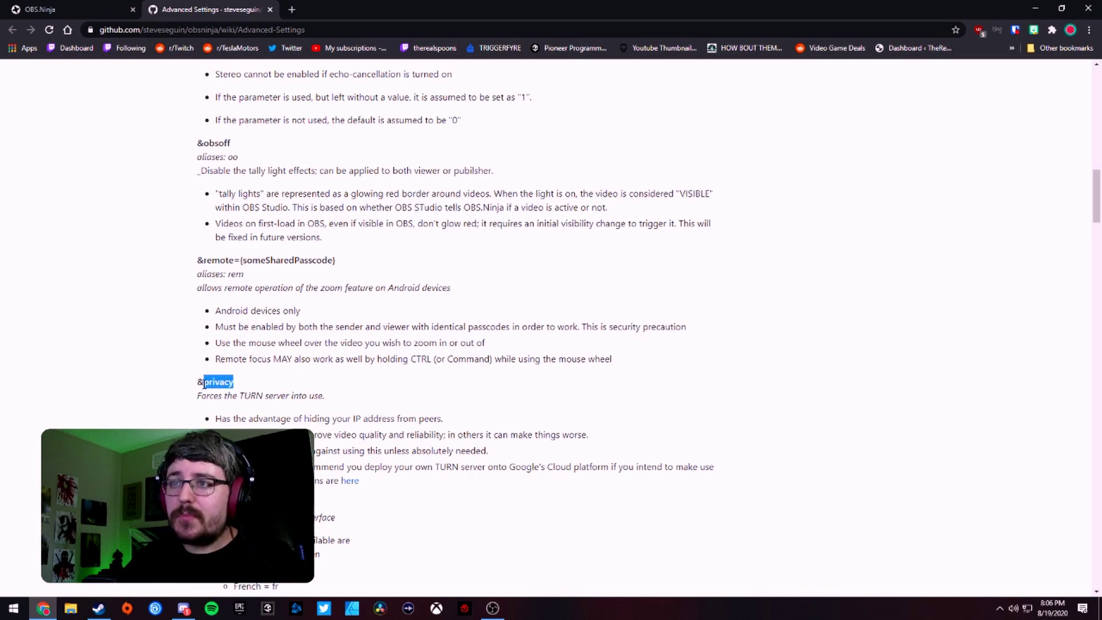
scroll(164, 384, down, 4)
click(165, 383)
scroll(184, 377, down, 10)
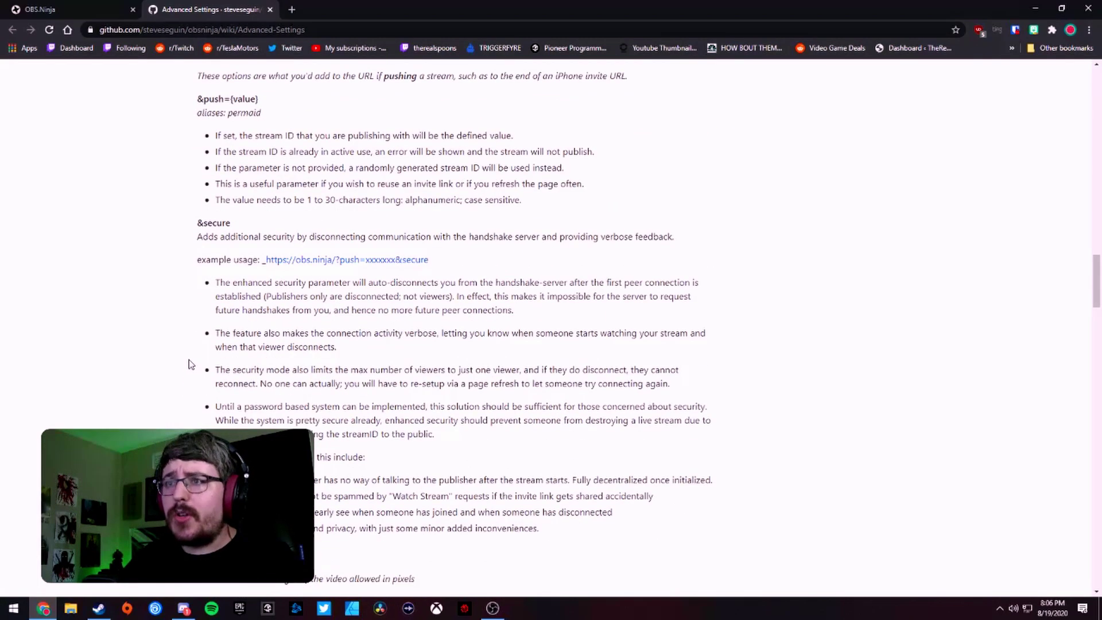
Step: Review the sender parameters on the wiki page, covering quality, echo cancellation, frame rate, and video width and height
drag(1095, 283, 1082, 444)
scroll(408, 346, up, 5)
scroll(400, 347, up, 9)
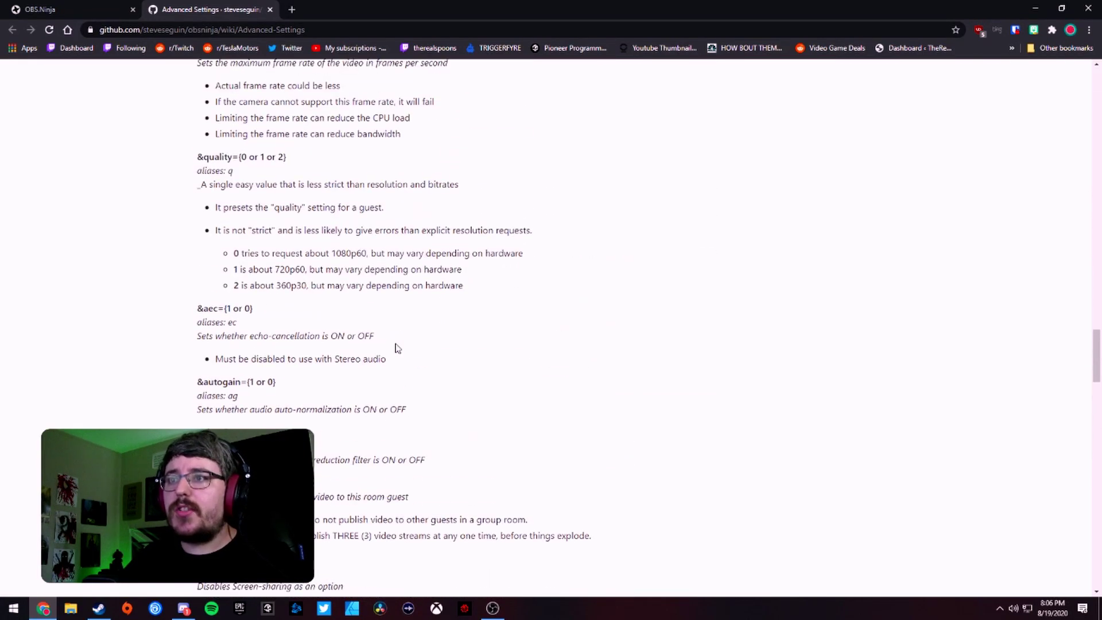
scroll(398, 347, up, 7)
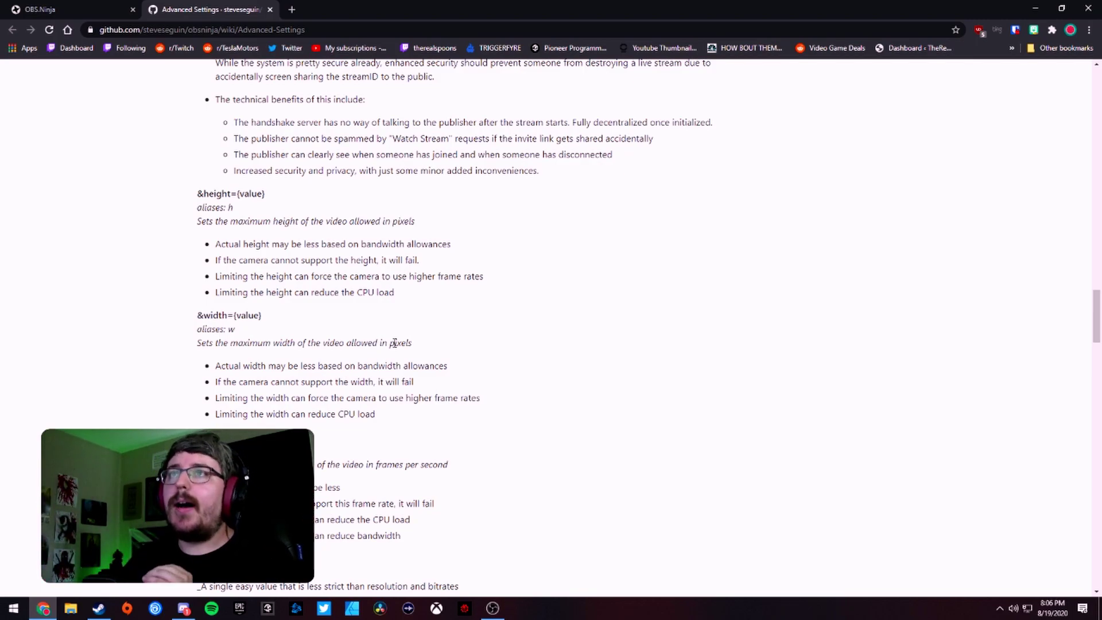
Step: Return to the OBS.Ninja page and close the Create Reusable Invite form to get back to the home page
click(86, 9)
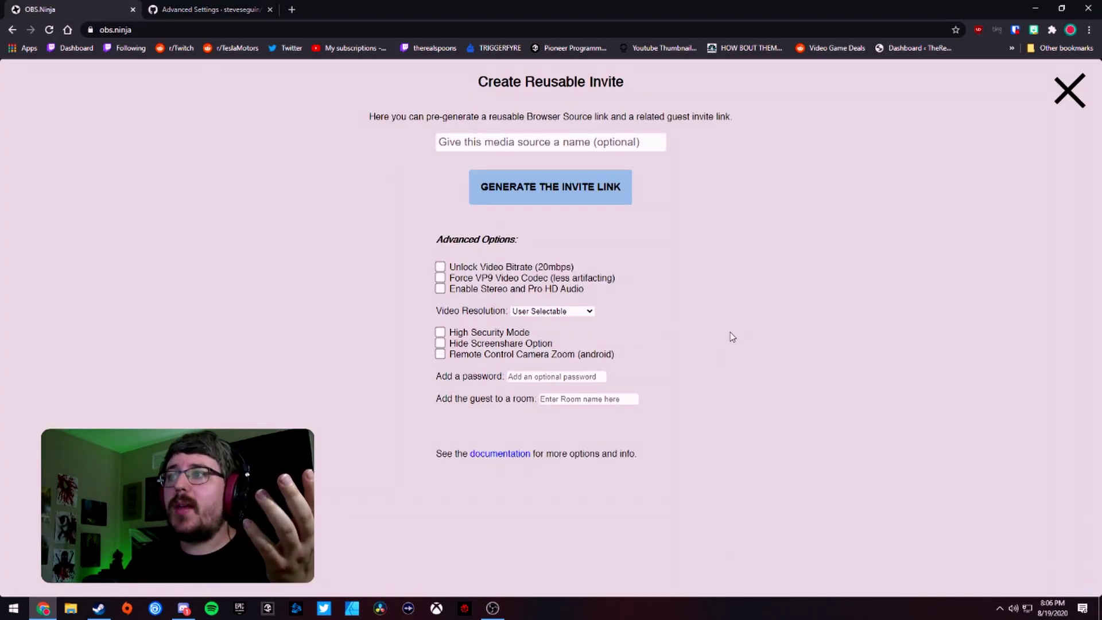
click(1069, 90)
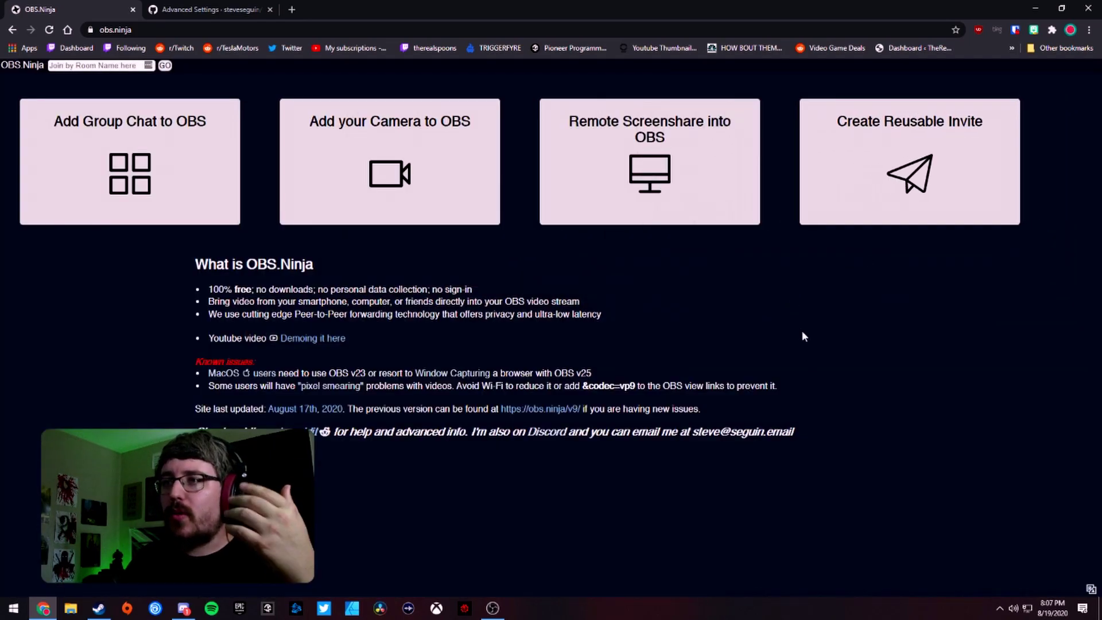